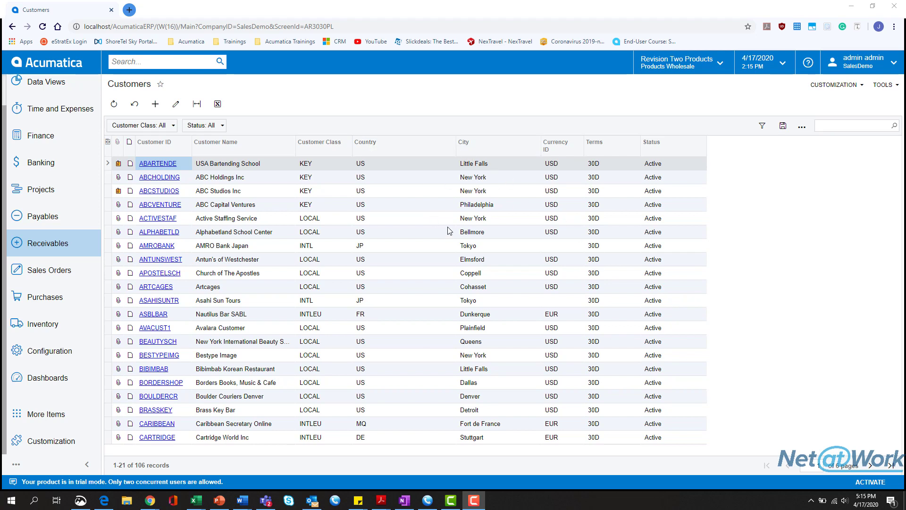
Open the USA Bartending School (ABARTENDE) customer record and glance at its element properties.
{"action": "left_click", "coordinate": [154, 166]}
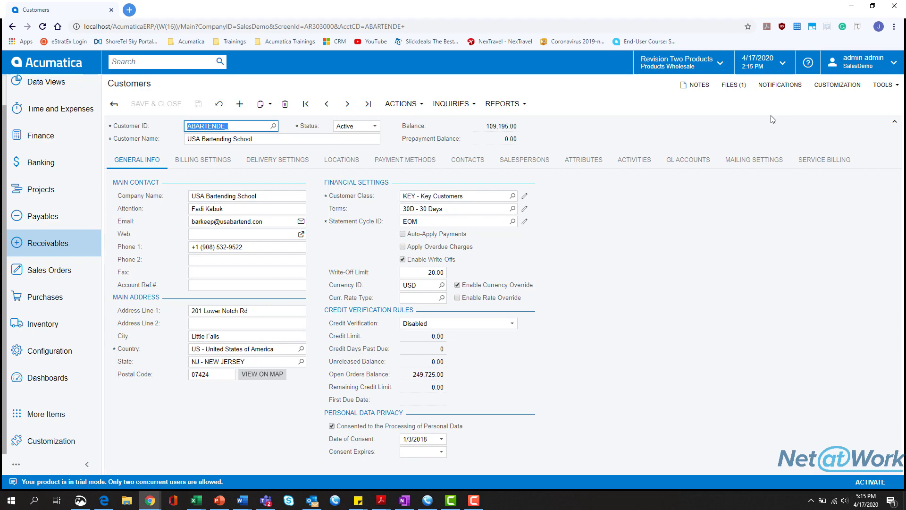
{"action": "left_click", "coordinate": [815, 103], "text": "ctrl+alt"}
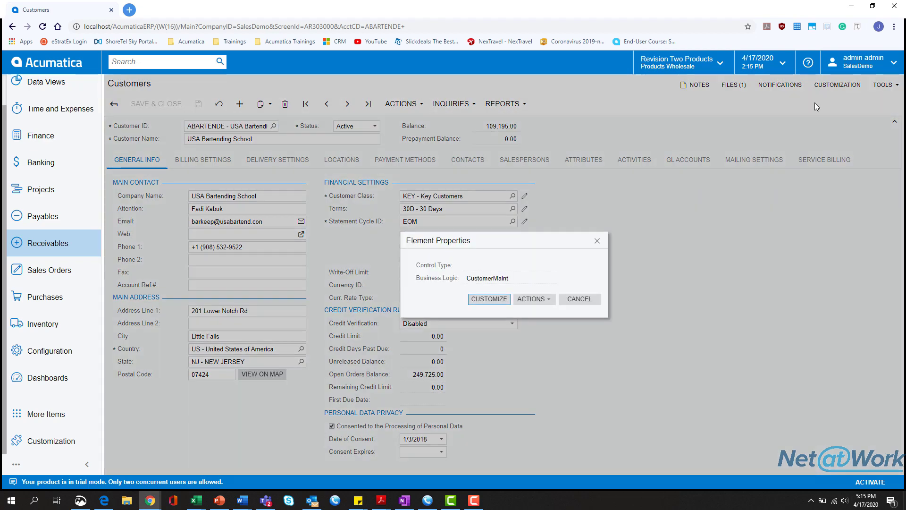
{"action": "left_click", "coordinate": [596, 241]}
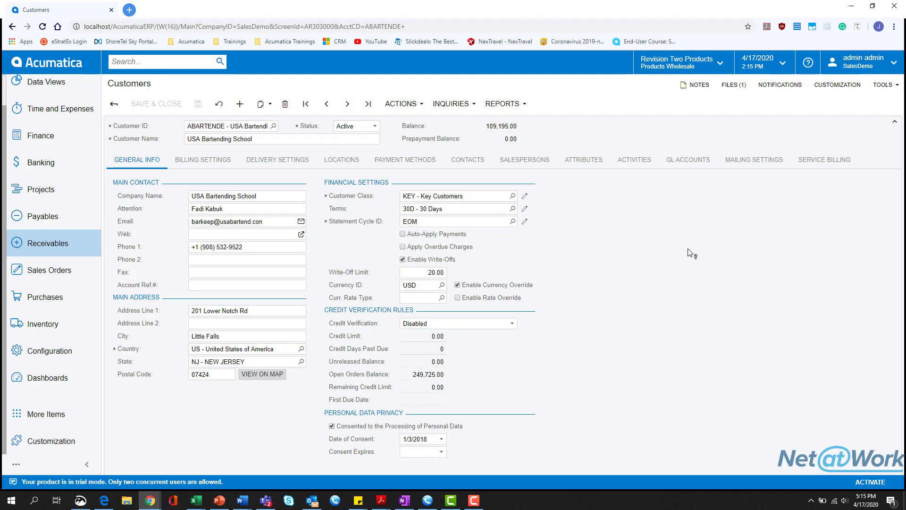
Inspect the Address Line 1 element to see which data field stores it.
{"action": "left_click", "coordinate": [837, 85]}
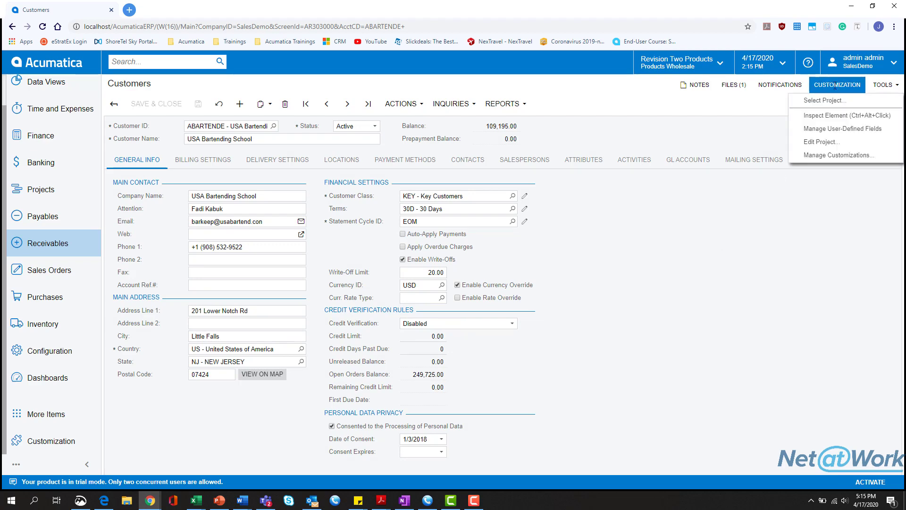
{"action": "left_click", "coordinate": [838, 117]}
{"action": "left_click", "coordinate": [250, 311]}
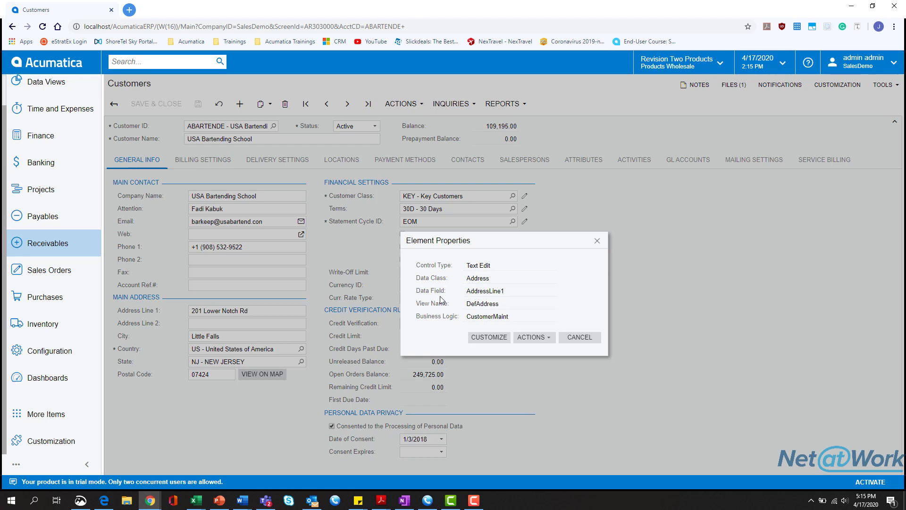
{"action": "left_click", "coordinate": [597, 241]}
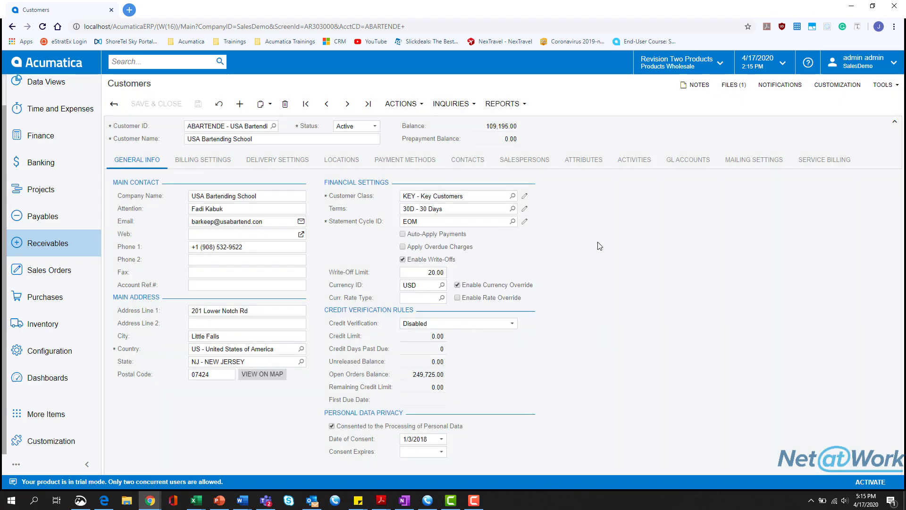
Go back to the Customers list and open its AR-Customers generic inquiry on the Relations tab.
{"action": "left_click", "coordinate": [114, 103]}
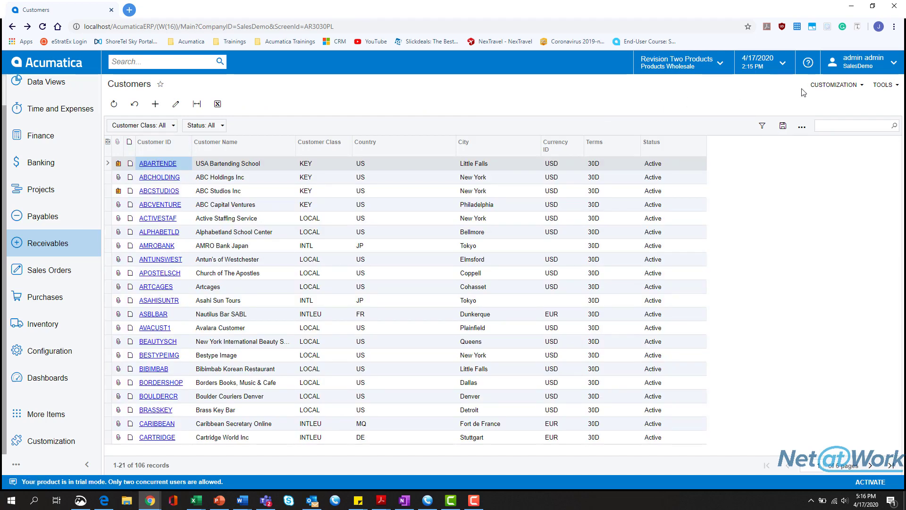
{"action": "left_click", "coordinate": [833, 84]}
{"action": "left_click", "coordinate": [829, 103]}
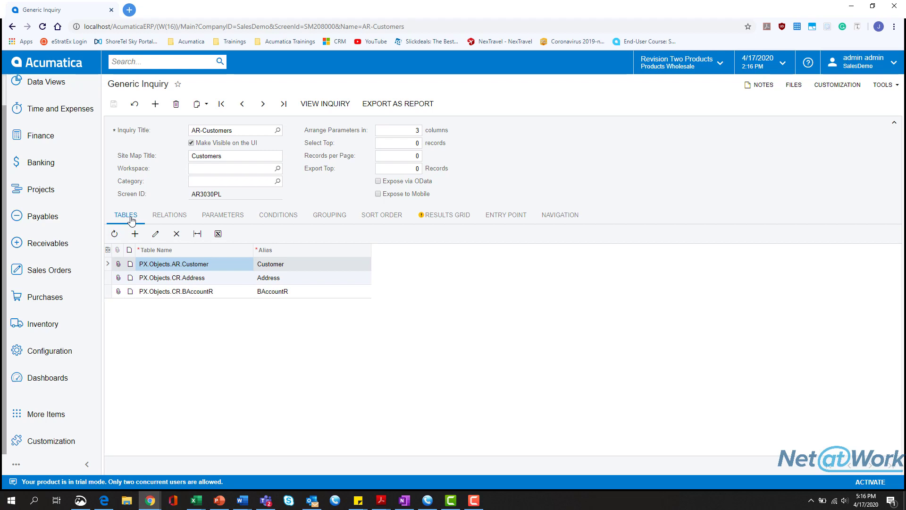
{"action": "left_click", "coordinate": [159, 218]}
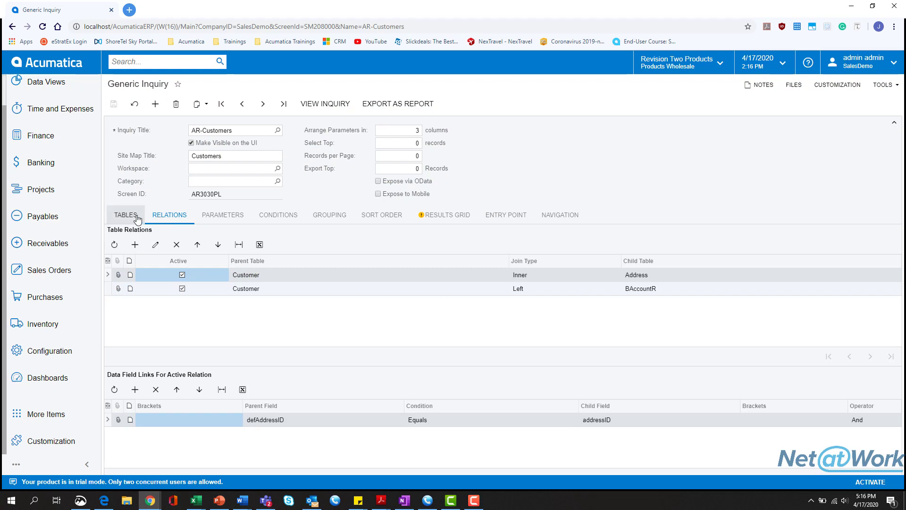
Check the inquiry's tables and field links: defAddressID = addressID, and parentBAccountID = bAccountID.
{"action": "left_click", "coordinate": [126, 216]}
{"action": "left_click", "coordinate": [169, 215]}
{"action": "left_click", "coordinate": [251, 292]}
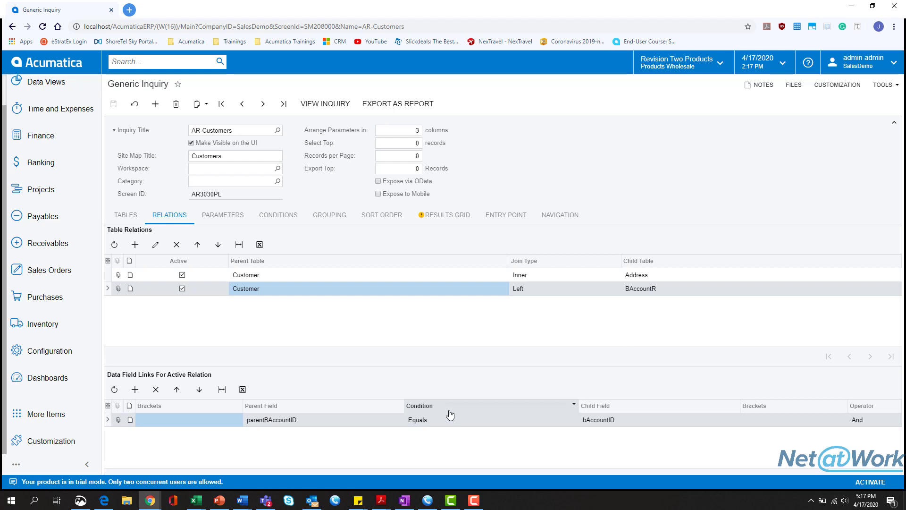
{"action": "left_click", "coordinate": [360, 276]}
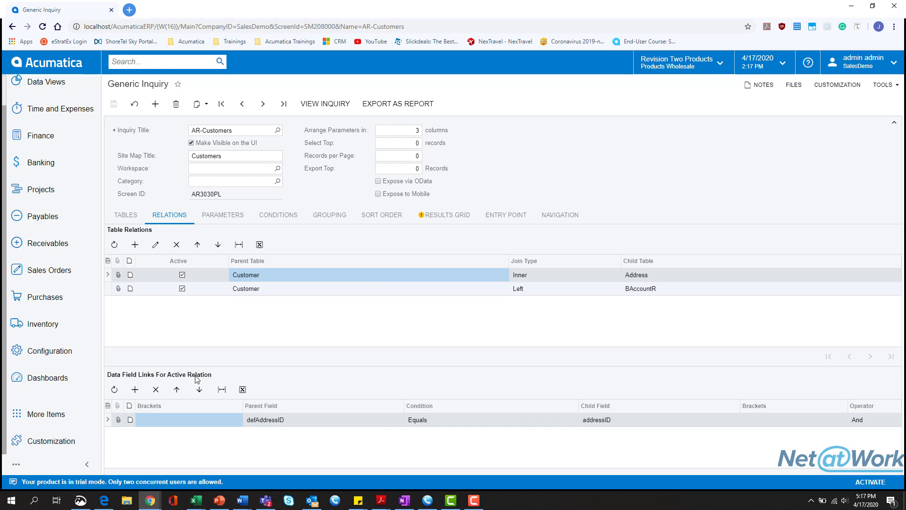
{"action": "left_click", "coordinate": [324, 289]}
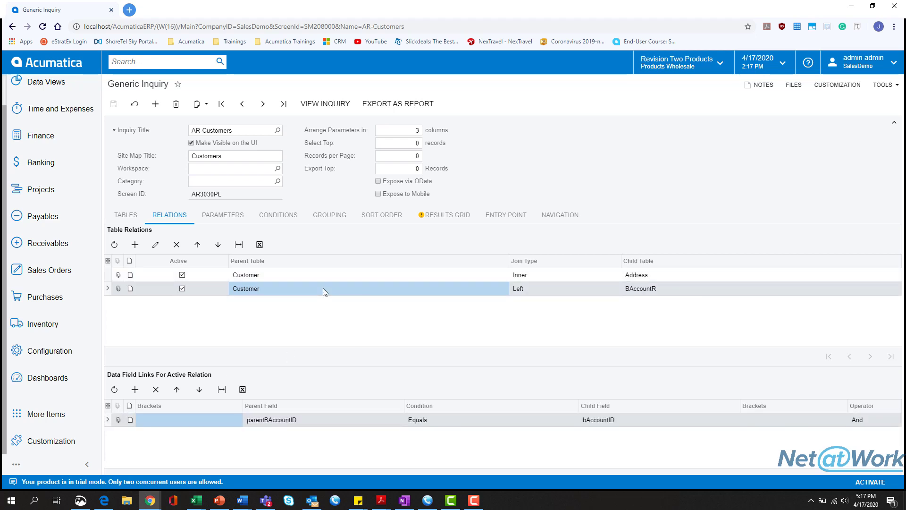
{"action": "left_click", "coordinate": [355, 425]}
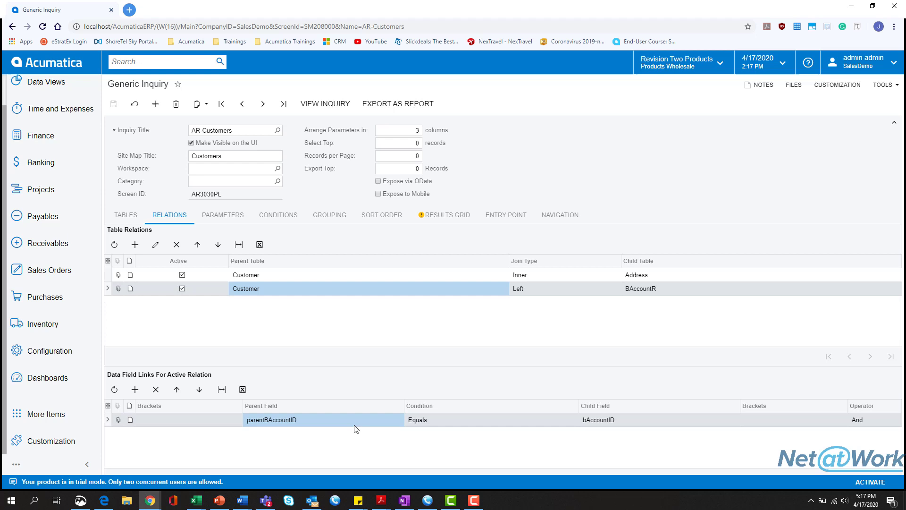
{"action": "left_click", "coordinate": [356, 427]}
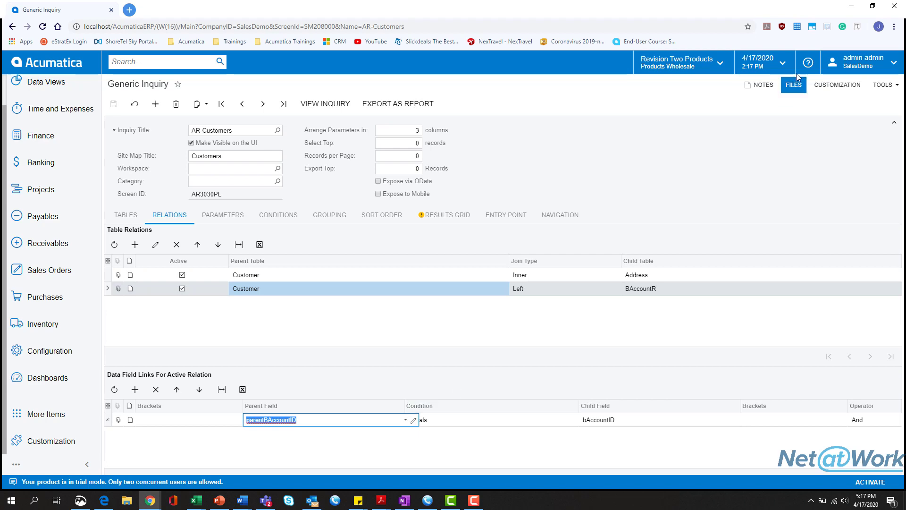
{"action": "left_click", "coordinate": [808, 62]}
{"action": "scroll", "coordinate": [834, 319], "scroll_direction": "down", "scroll_amount": 3}
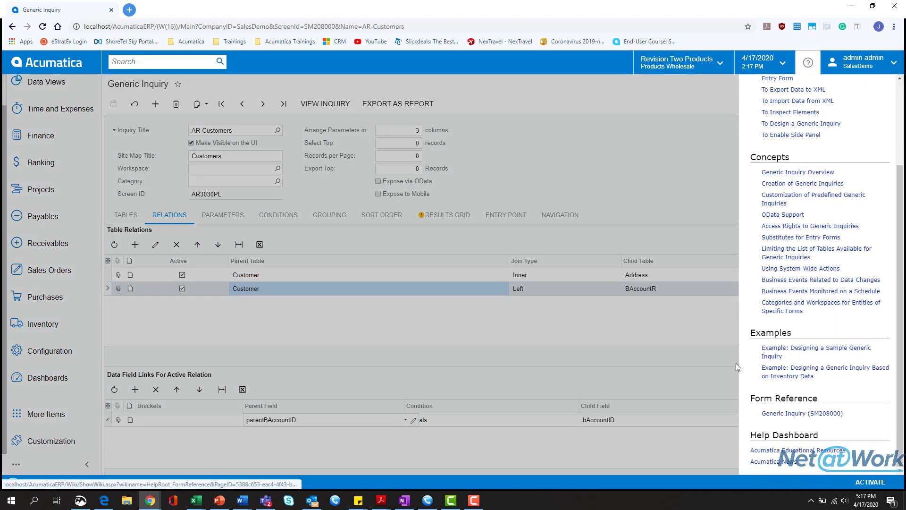
{"action": "left_click", "coordinate": [691, 314]}
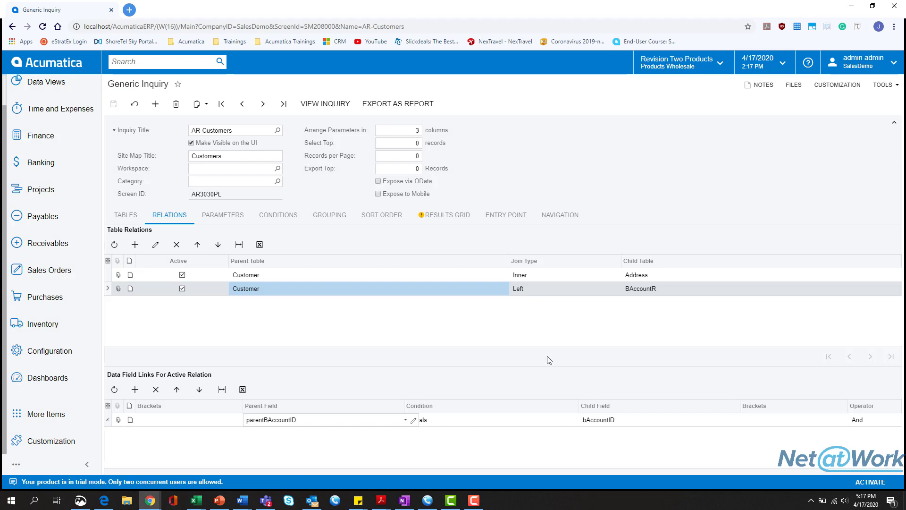
{"action": "left_click", "coordinate": [405, 421]}
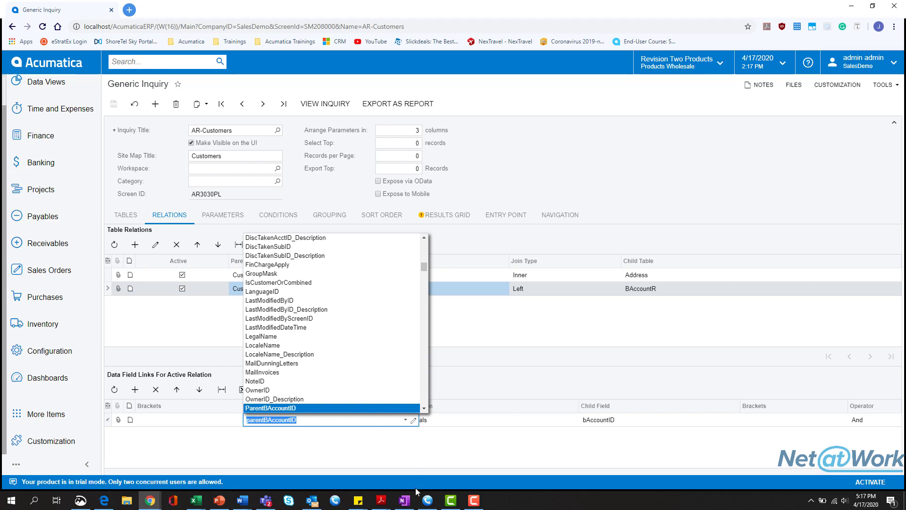
{"action": "left_click", "coordinate": [487, 443]}
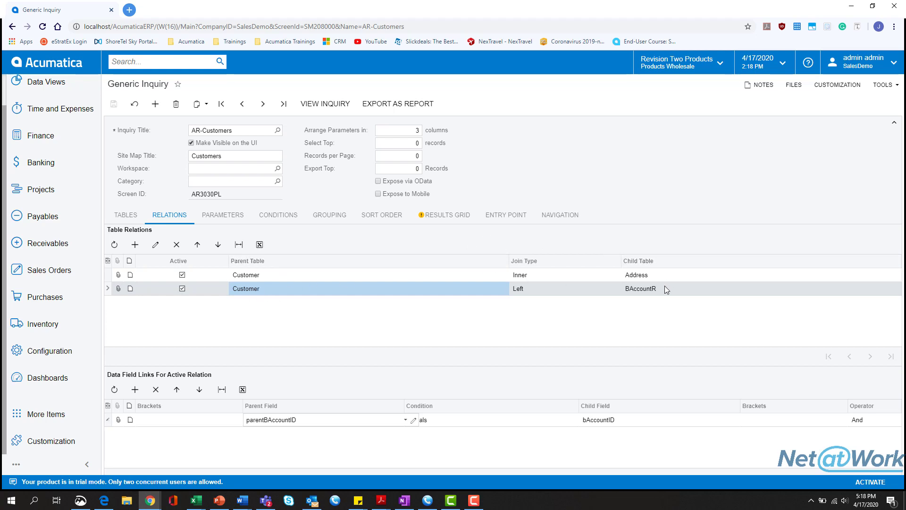
{"action": "left_click", "coordinate": [405, 421]}
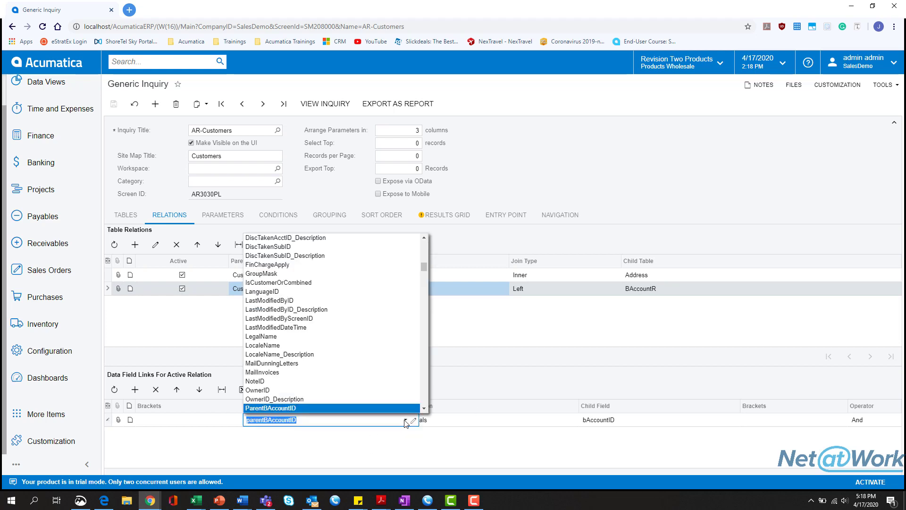
{"action": "scroll", "coordinate": [379, 353], "scroll_direction": "down", "scroll_amount": 10}
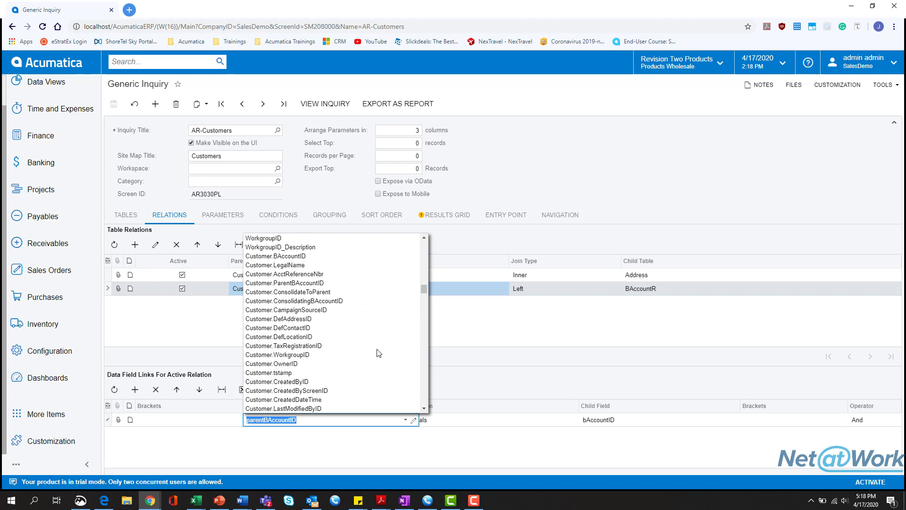
{"action": "scroll", "coordinate": [379, 354], "scroll_direction": "down", "scroll_amount": 10}
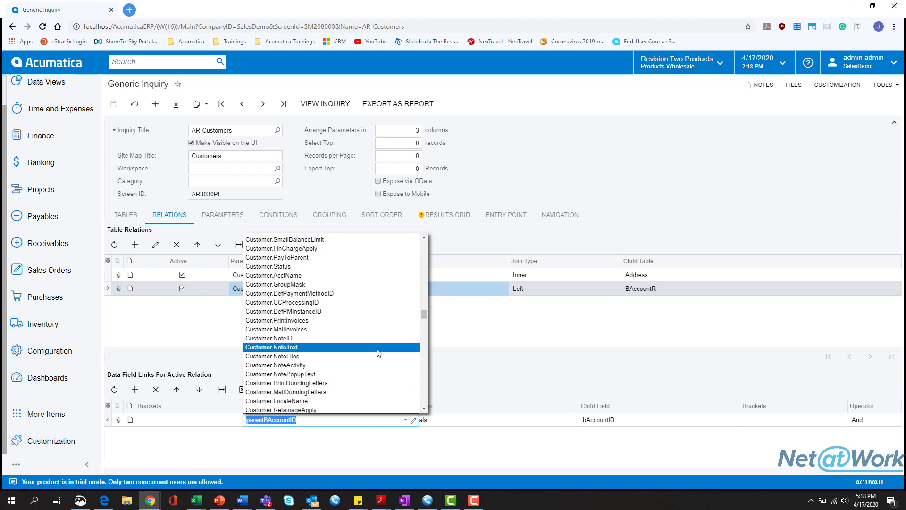
{"action": "scroll", "coordinate": [379, 353], "scroll_direction": "down", "scroll_amount": 3}
{"action": "scroll", "coordinate": [379, 353], "scroll_direction": "up", "scroll_amount": 10}
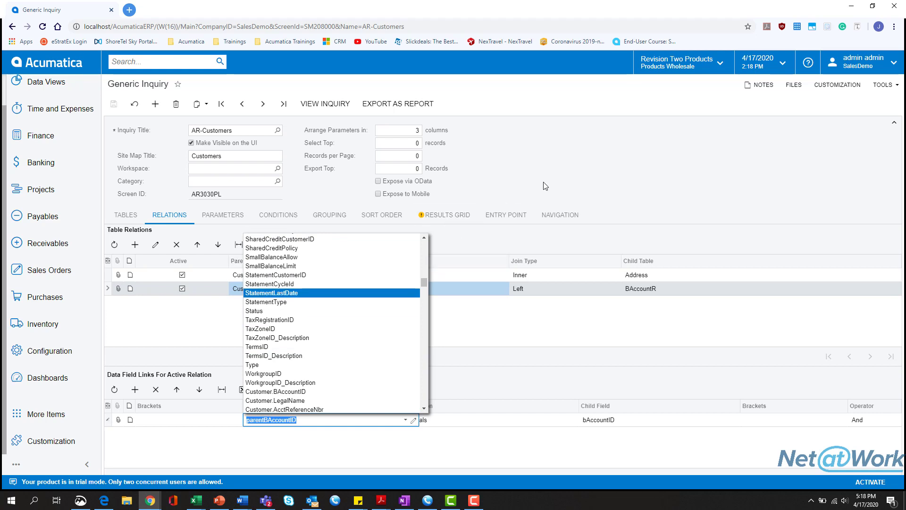
{"action": "left_click", "coordinate": [215, 333]}
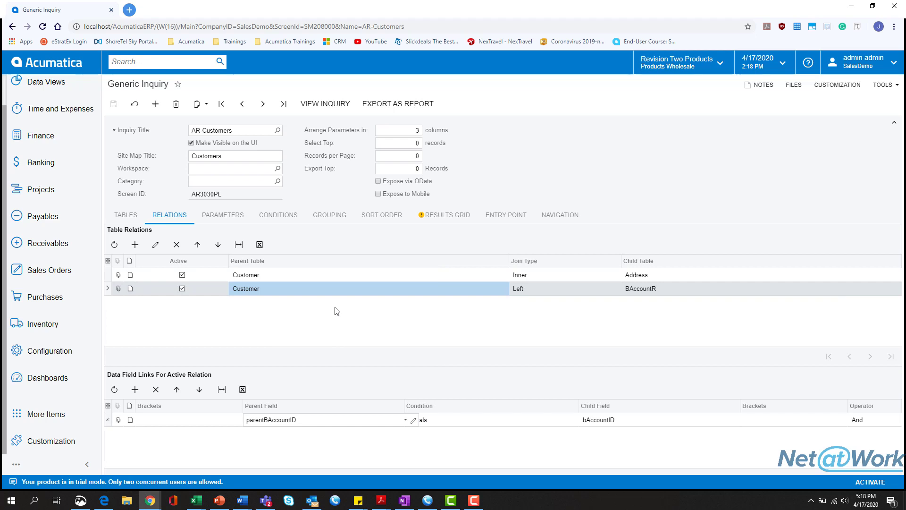
{"action": "left_click", "coordinate": [359, 423]}
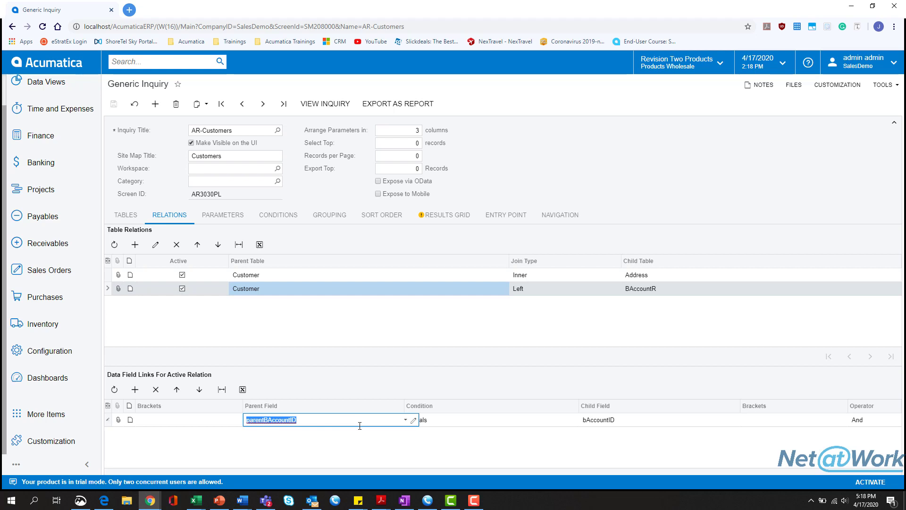
{"action": "left_click", "coordinate": [614, 422]}
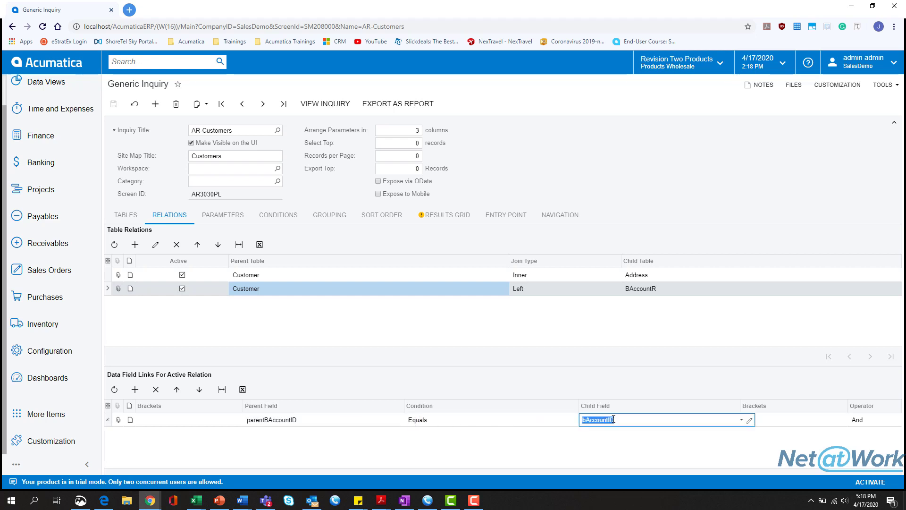
On the Parameters tab, add one blank, active parameter row to AR-Customers.
{"action": "left_click", "coordinate": [247, 219]}
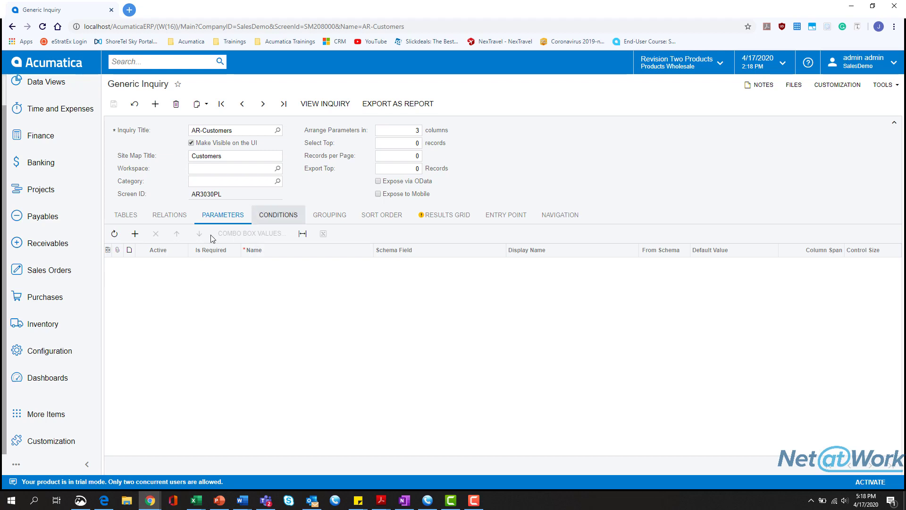
{"action": "left_click", "coordinate": [135, 234]}
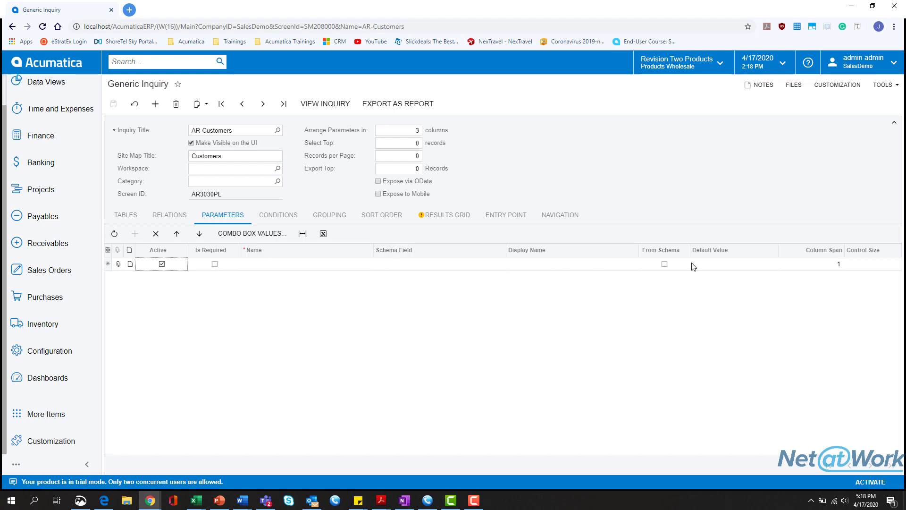
Add an Equals condition row, browse its Customer data fields, then check the empty Grouping tab.
{"action": "left_click", "coordinate": [286, 216]}
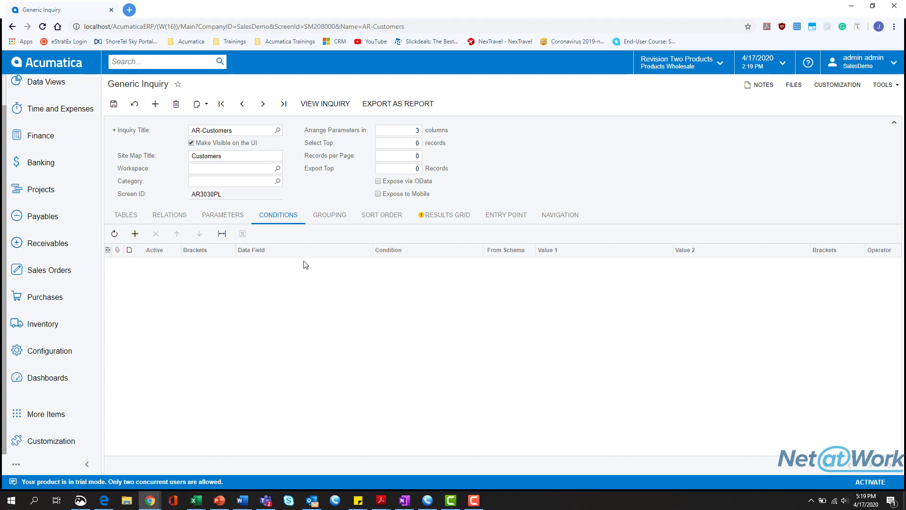
{"action": "left_click", "coordinate": [292, 273]}
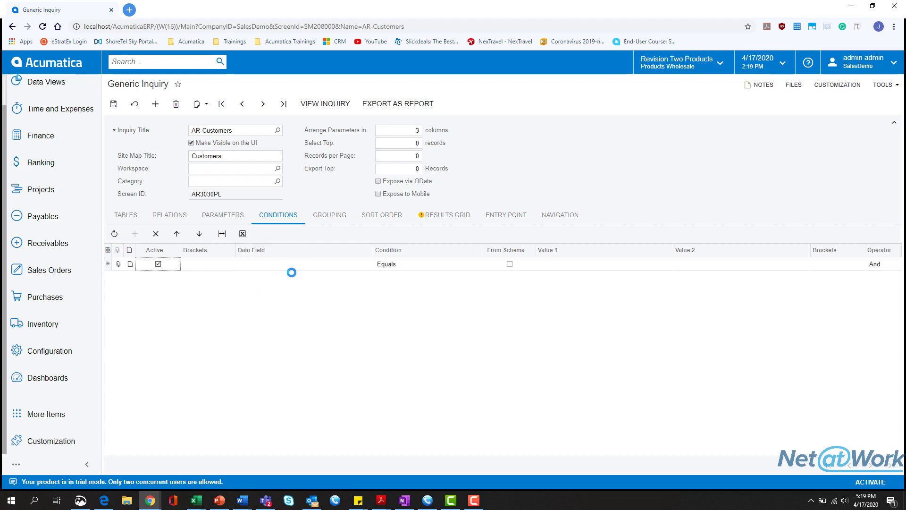
{"action": "left_click", "coordinate": [288, 268]}
{"action": "left_click", "coordinate": [376, 264]}
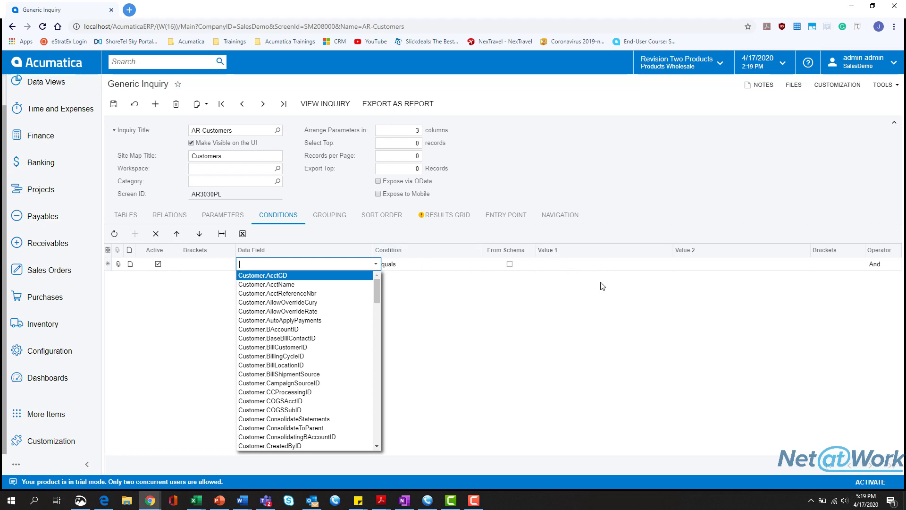
{"action": "left_click", "coordinate": [338, 217]}
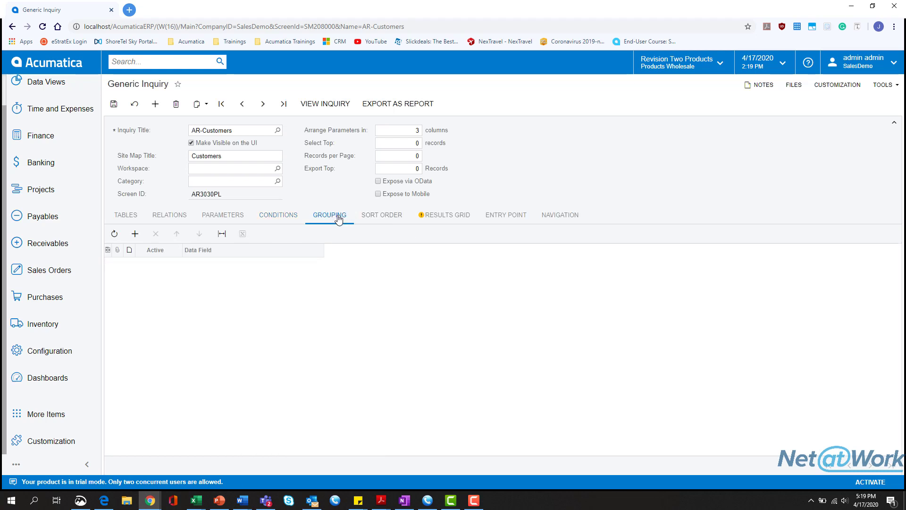
Show the Sort Order tab, which sorts ascending by Customer.AcctCD.
{"action": "left_click", "coordinate": [386, 217]}
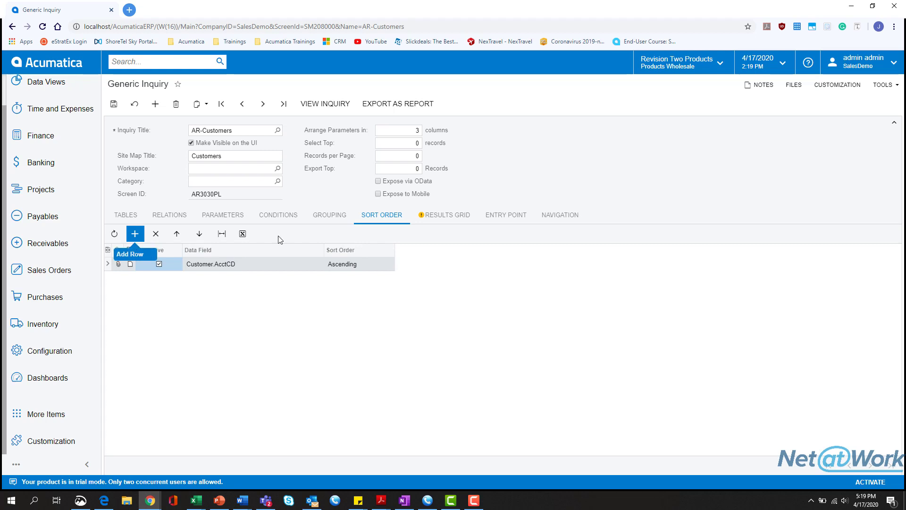
Open the Results Grid columns and bring up the context menu on the City row.
{"action": "left_click", "coordinate": [445, 216]}
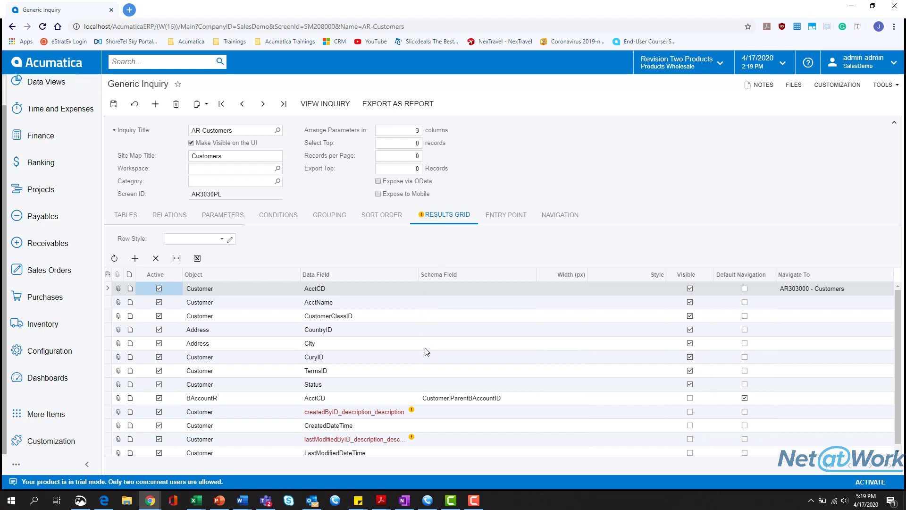
{"action": "scroll", "coordinate": [427, 349], "scroll_direction": "down", "scroll_amount": 1}
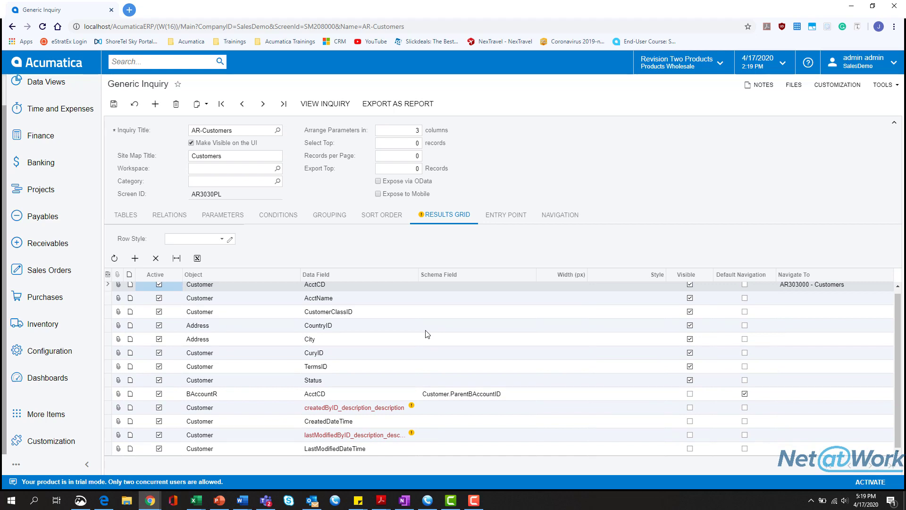
{"action": "right_click", "coordinate": [324, 341]}
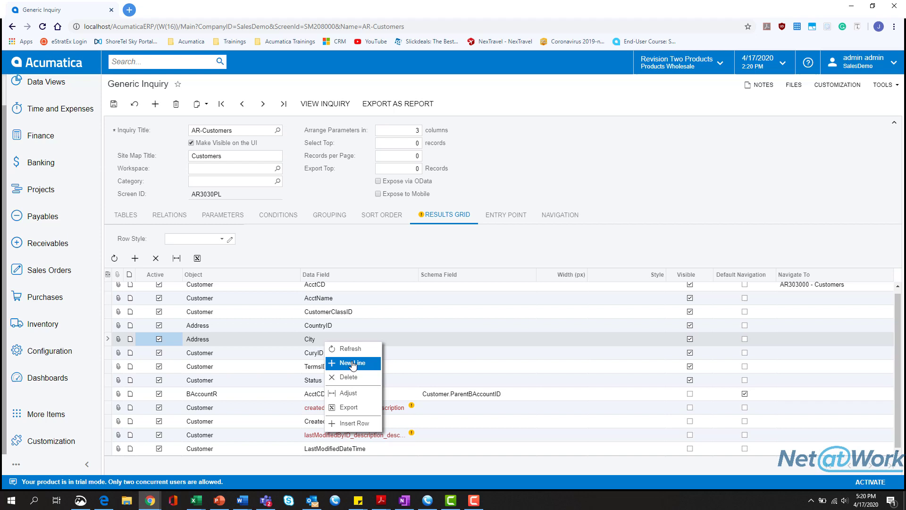
Insert a new result row above City with Object set to Address.
{"action": "left_click", "coordinate": [359, 424]}
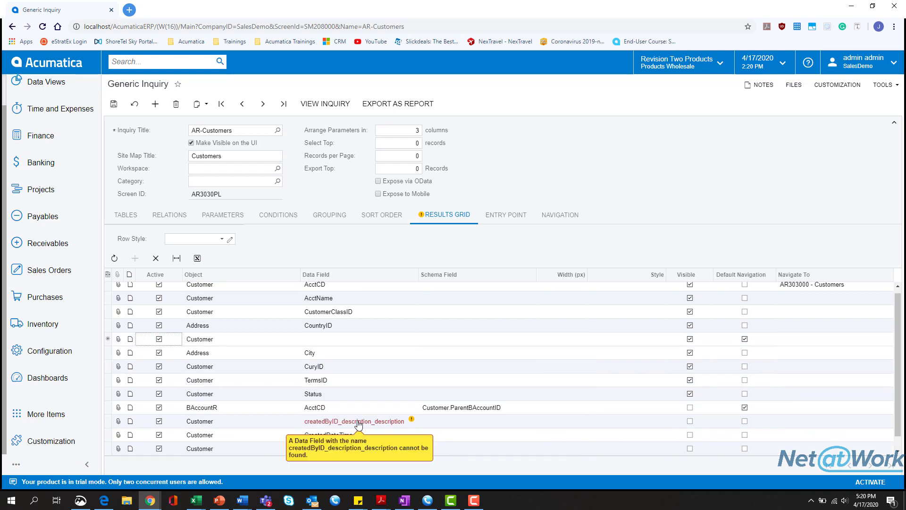
{"action": "left_click", "coordinate": [221, 340]}
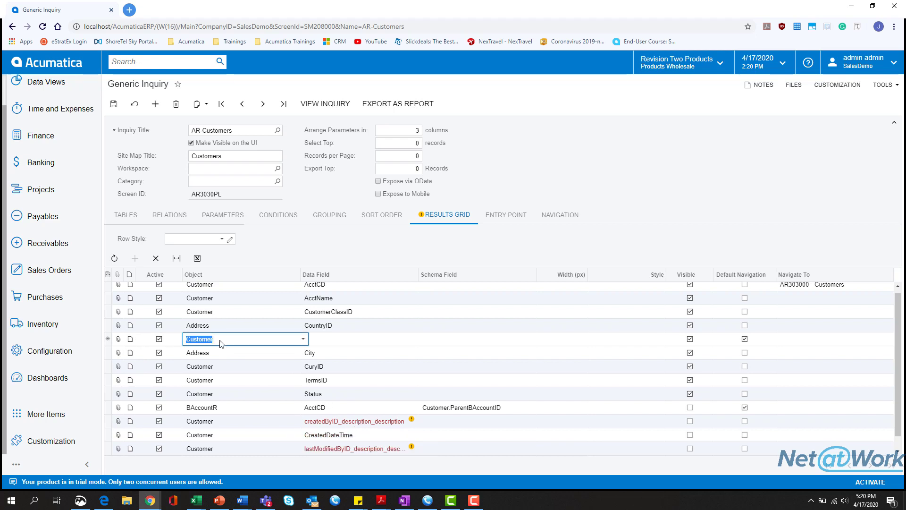
{"action": "left_click", "coordinate": [303, 339]}
{"action": "left_click", "coordinate": [275, 351]}
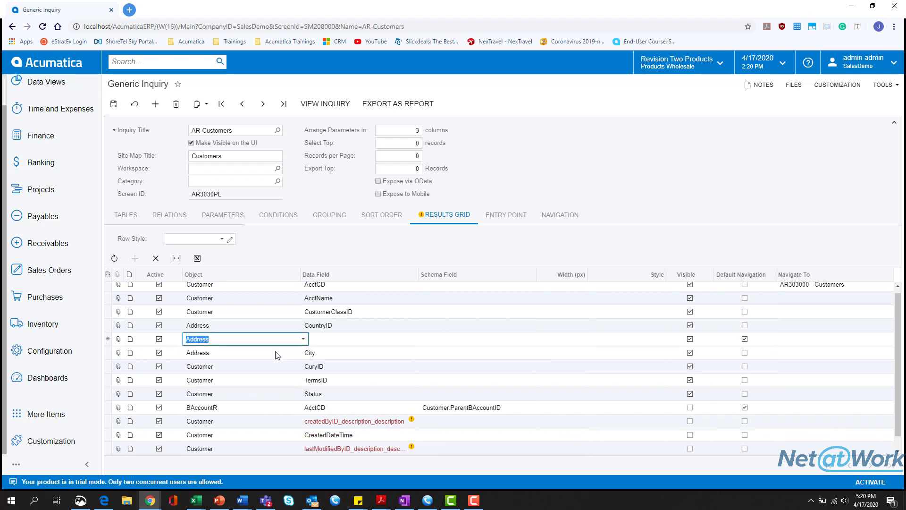
{"action": "left_click", "coordinate": [304, 339]}
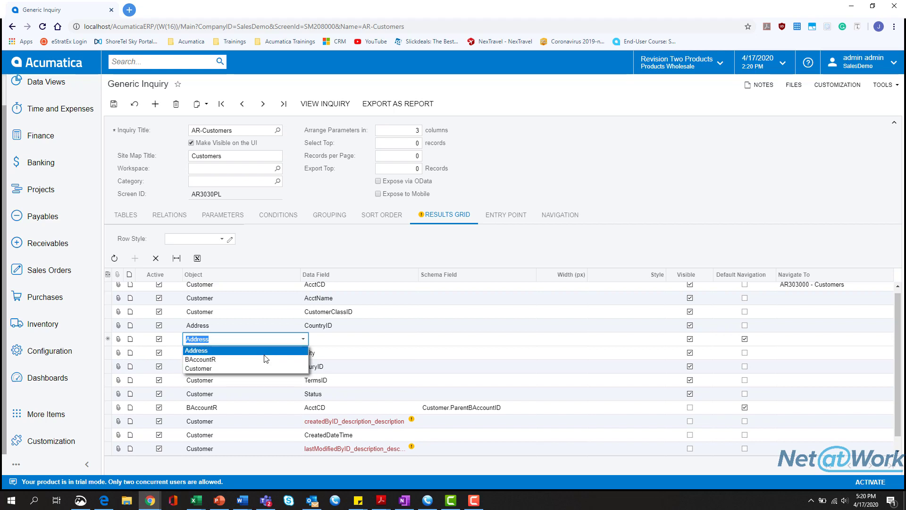
{"action": "left_click", "coordinate": [302, 340]}
Set the new row's data field to AddressLine1, leaving Schema Field empty.
{"action": "left_click", "coordinate": [359, 341]}
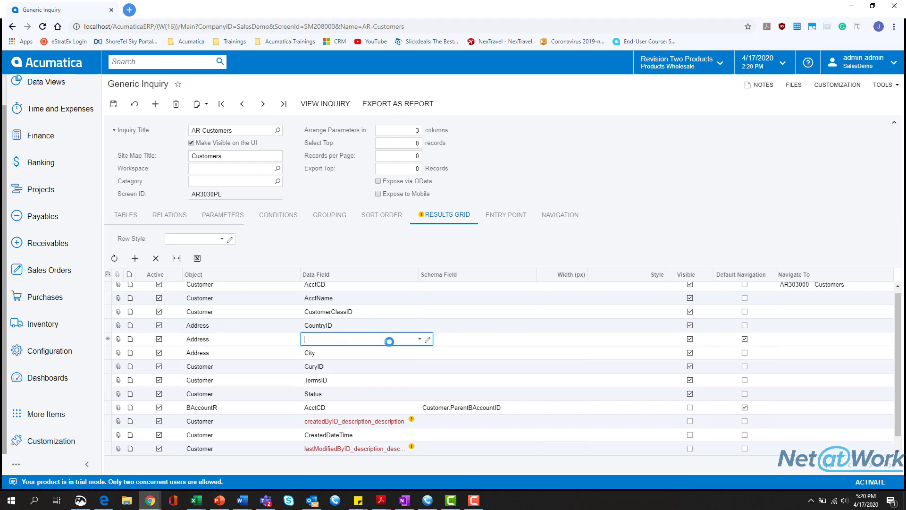
{"action": "left_click", "coordinate": [420, 339]}
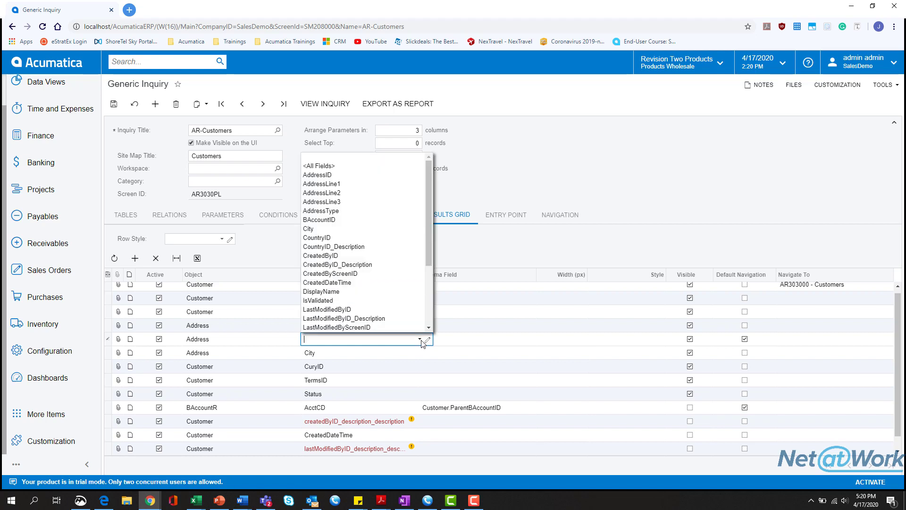
{"action": "left_click", "coordinate": [361, 188]}
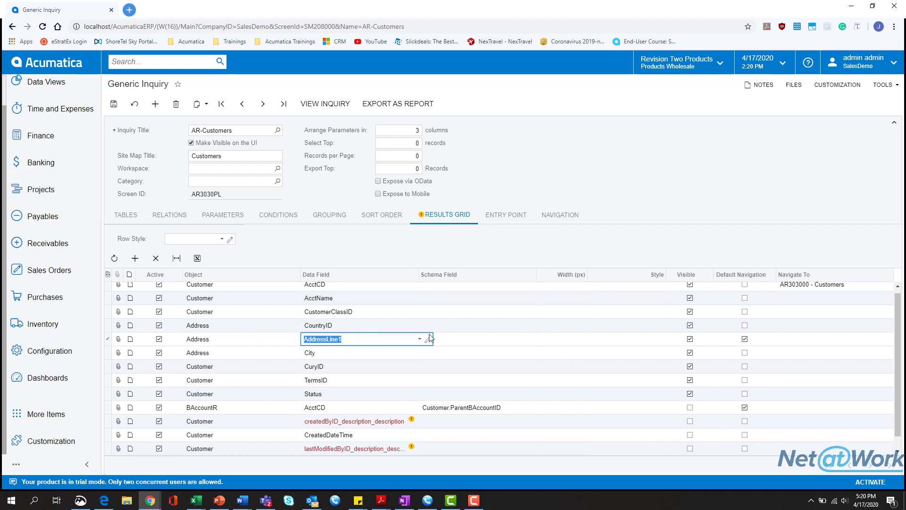
{"action": "left_click", "coordinate": [447, 341]}
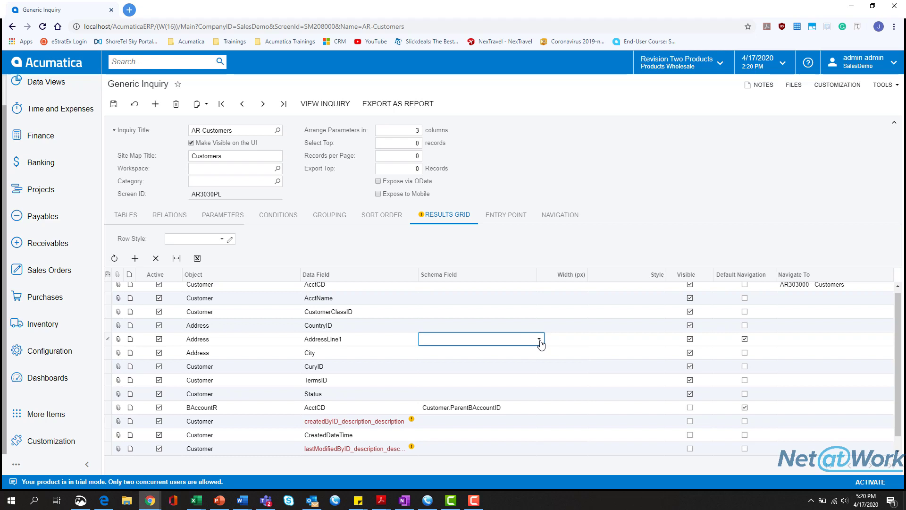
{"action": "left_click", "coordinate": [539, 340]}
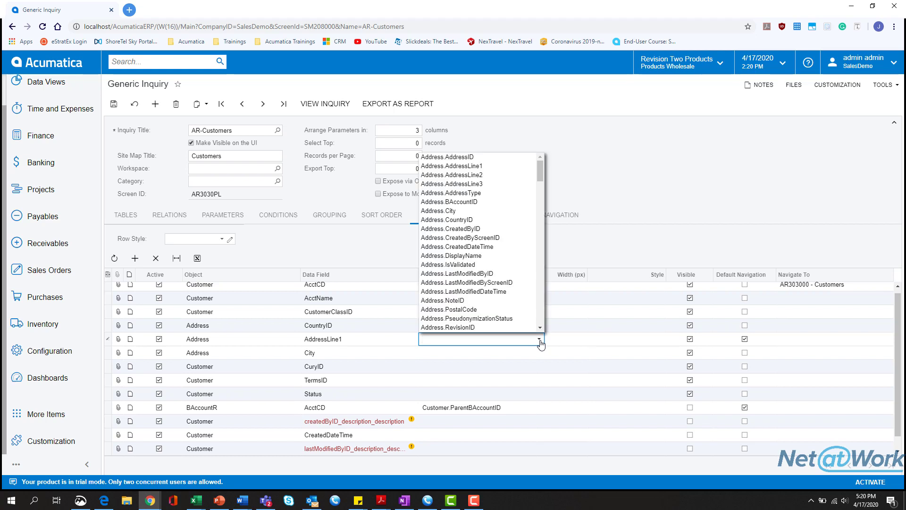
{"action": "scroll", "coordinate": [509, 313], "scroll_direction": "down", "scroll_amount": 5}
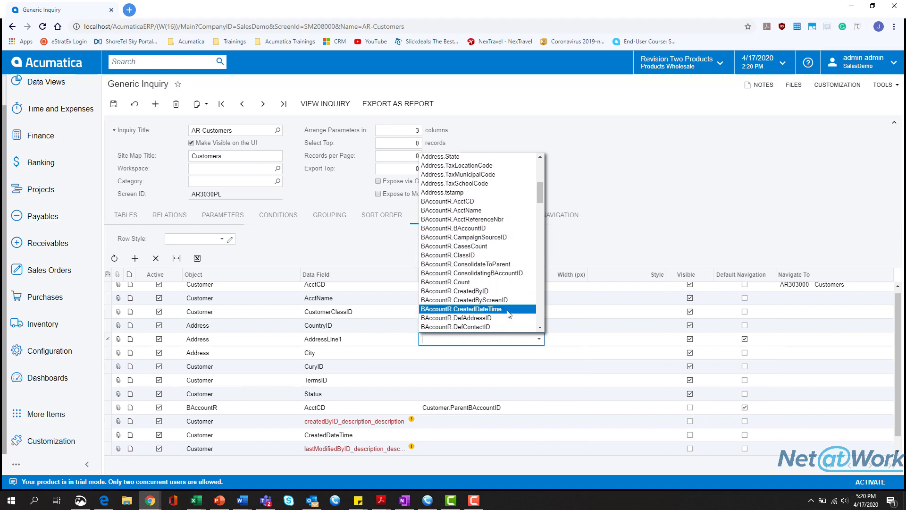
{"action": "key", "text": "Escape"}
{"action": "left_click", "coordinate": [574, 344]}
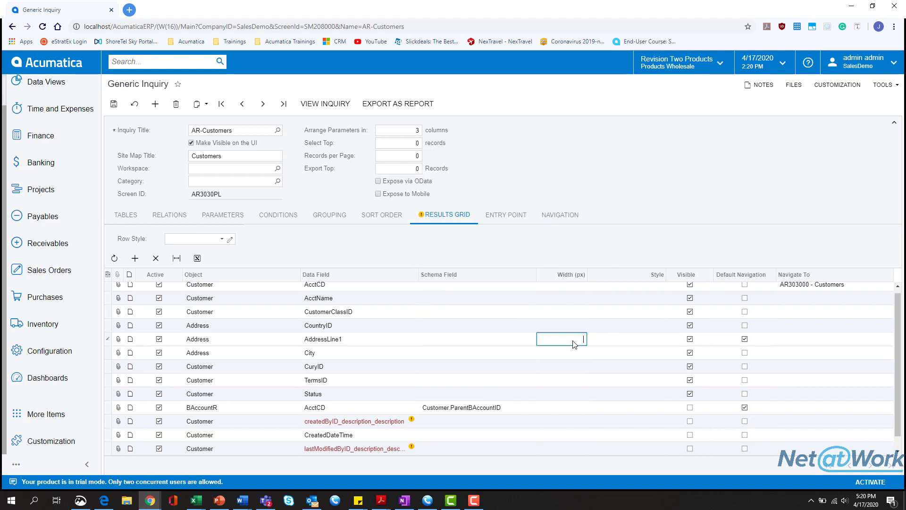
Leave Navigate To blank for AddressLine1, then view Entry Point settings (entry screen Customers).
{"action": "left_click", "coordinate": [651, 348]}
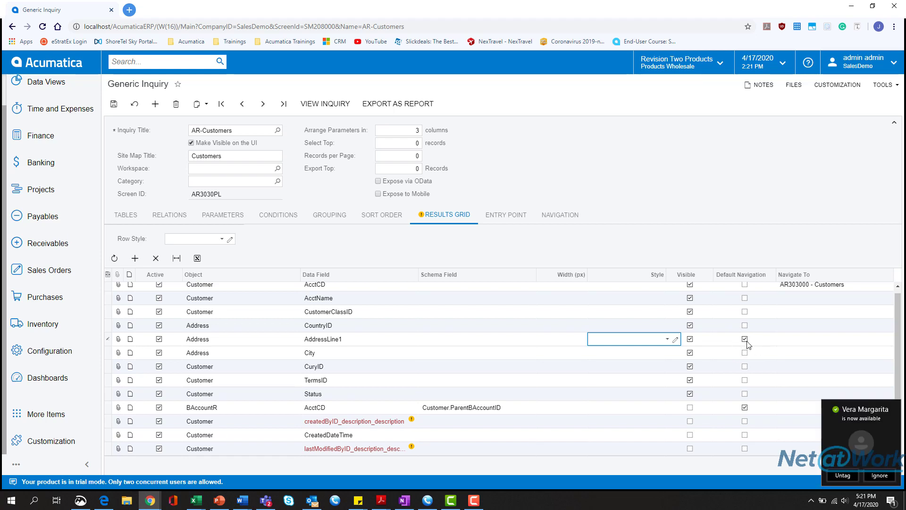
{"action": "left_click", "coordinate": [823, 342]}
{"action": "left_click", "coordinate": [888, 339]}
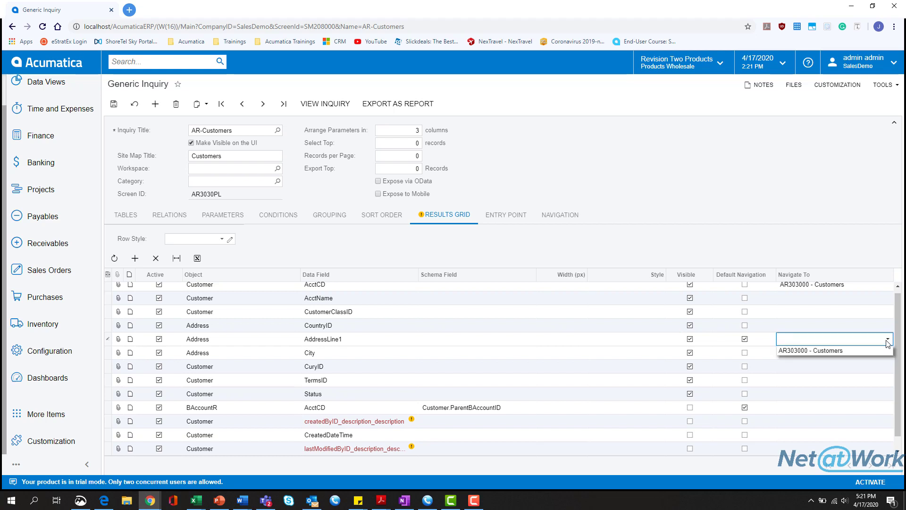
{"action": "left_click", "coordinate": [887, 340]}
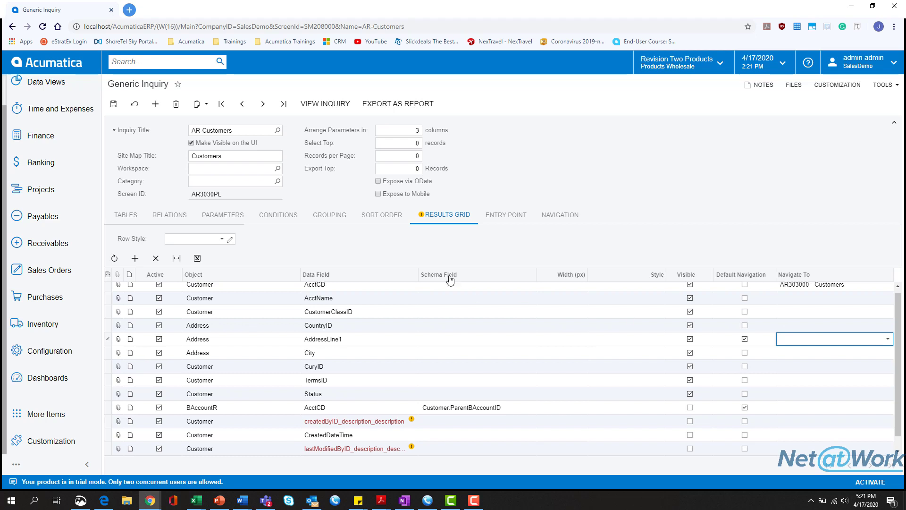
{"action": "left_click", "coordinate": [495, 218]}
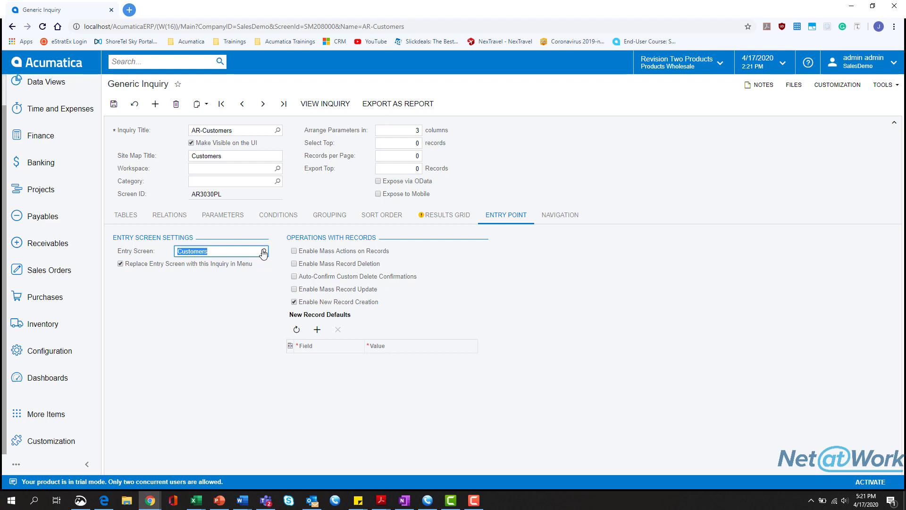
Review the Navigation tab: AR303000 - Customers, Inline mode, AcctCD from Customer.AcctCD.
{"action": "left_click", "coordinate": [559, 217]}
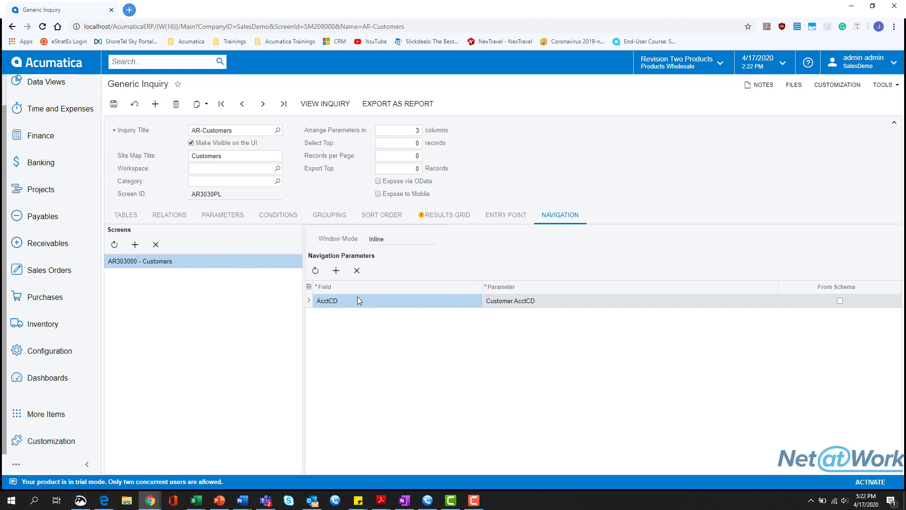
{"action": "left_click", "coordinate": [446, 215]}
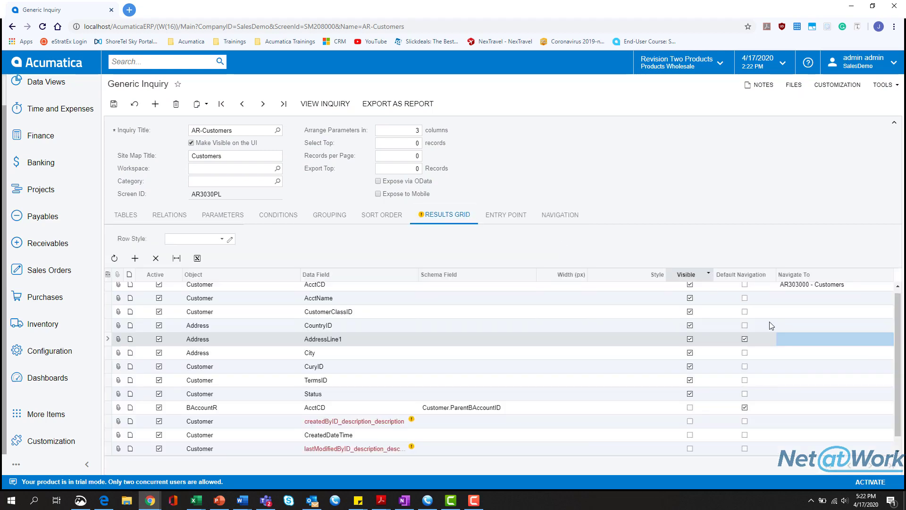
{"action": "left_click", "coordinate": [559, 217]}
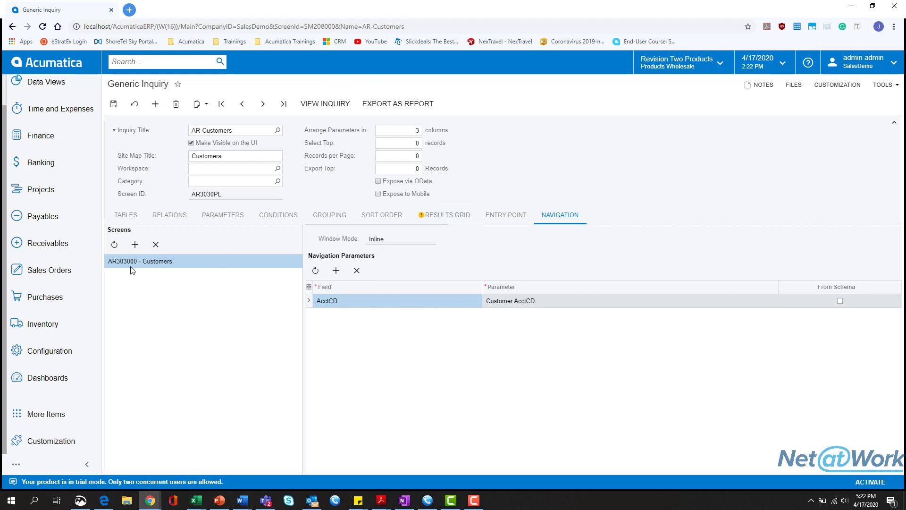
Check the Credit Terms screen ID in a second tab, then save the AR-Customers inquiry from its Results Grid.
{"action": "left_click", "coordinate": [35, 243]}
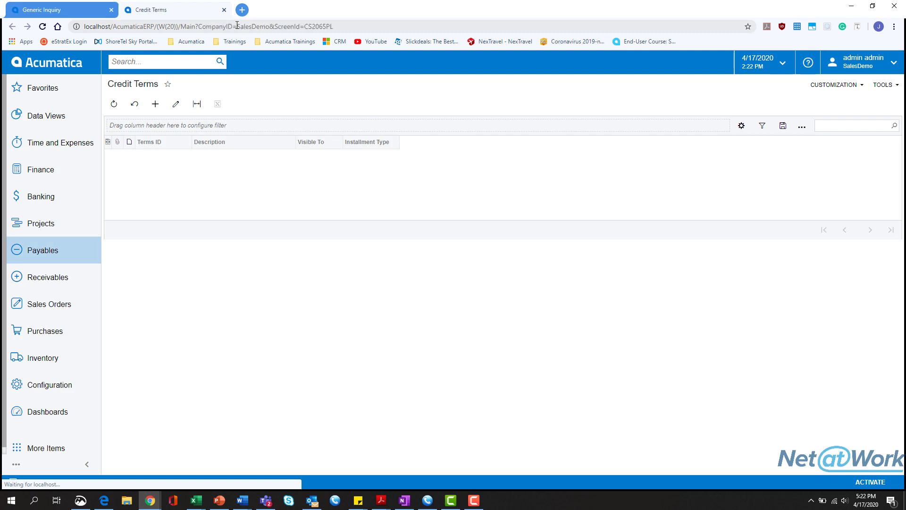
{"action": "left_click_drag", "start_coordinate": [334, 27], "coordinate": [306, 27]}
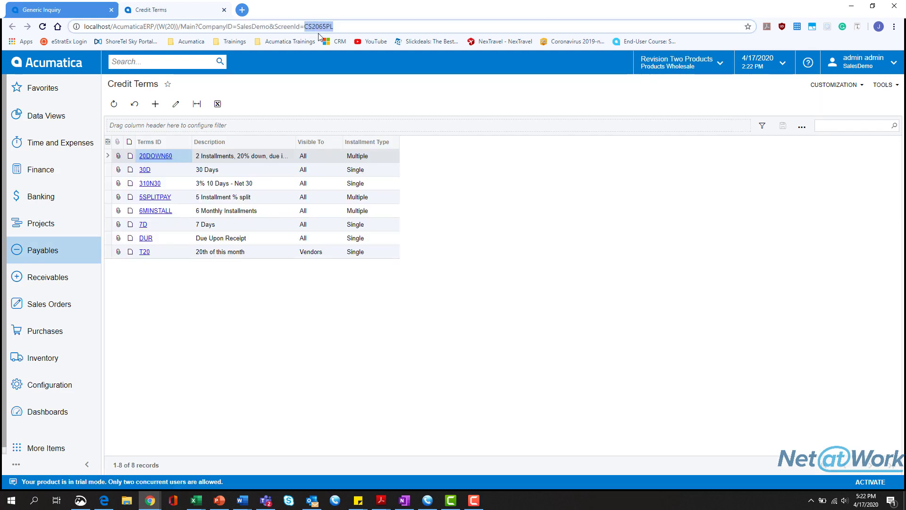
{"action": "left_click", "coordinate": [70, 10]}
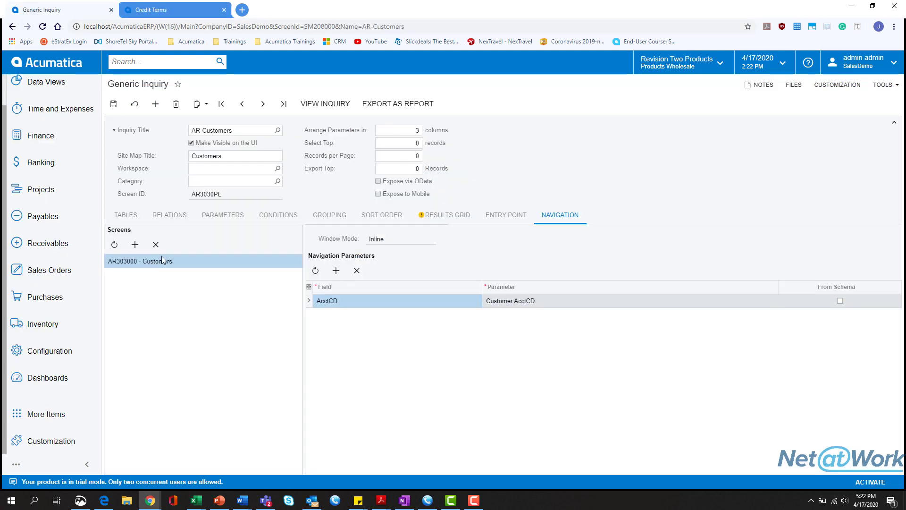
{"action": "left_click", "coordinate": [427, 225]}
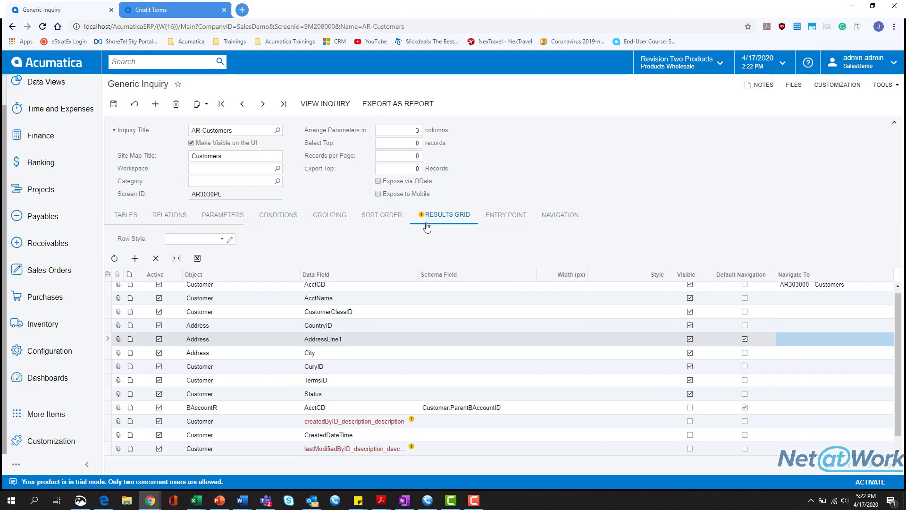
{"action": "left_click", "coordinate": [115, 101]}
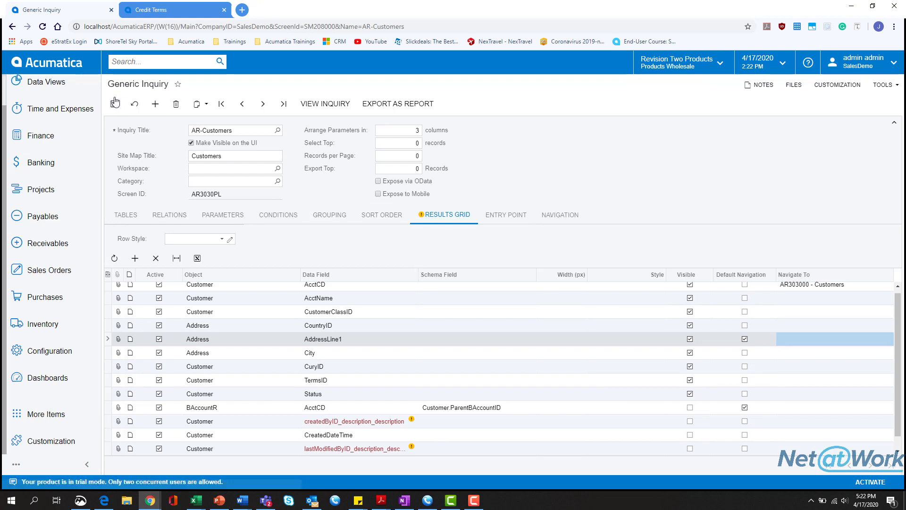
View the AR-Customers inquiry as the Customers list and try dragging the Address Line 1 column.
{"action": "left_click", "coordinate": [321, 103]}
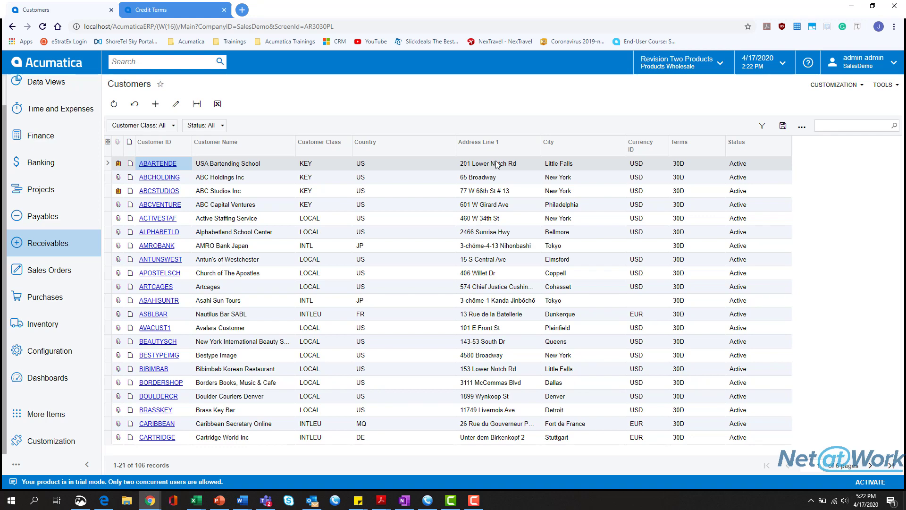
{"action": "mouse_move", "coordinate": [491, 150]}
{"action": "left_mouse_down"}
{"action": "mouse_move", "coordinate": [617, 143]}
{"action": "mouse_move", "coordinate": [497, 145]}
{"action": "mouse_move", "coordinate": [605, 157]}
{"action": "mouse_move", "coordinate": [497, 156]}
{"action": "left_mouse_up"}
Share the Customers column layout with Set as the Default and Override Users' Personal Configurations enabled.
{"action": "left_click", "coordinate": [880, 89]}
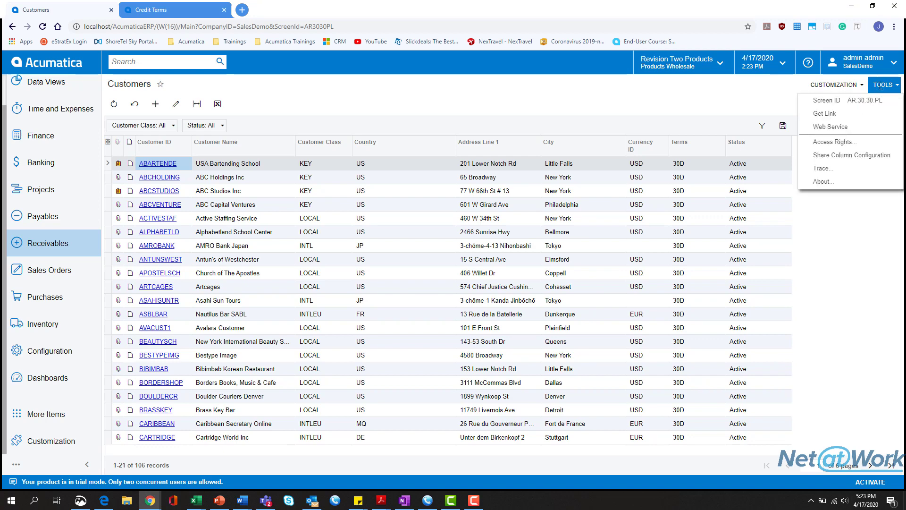
{"action": "left_click", "coordinate": [861, 156]}
{"action": "left_click", "coordinate": [635, 384]}
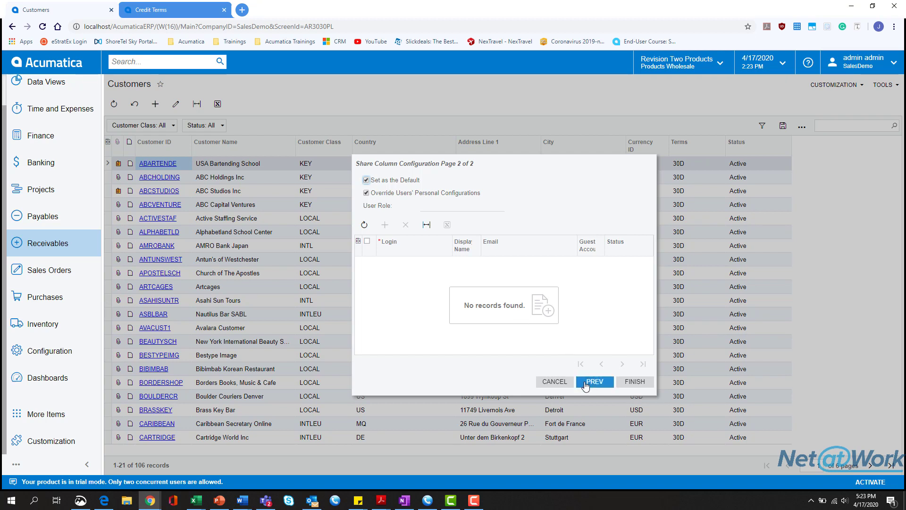
{"action": "left_click", "coordinate": [635, 381]}
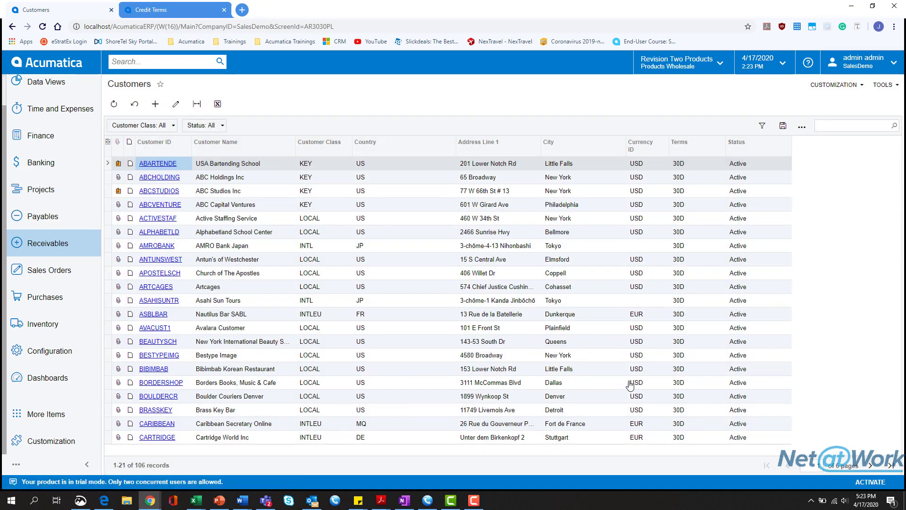